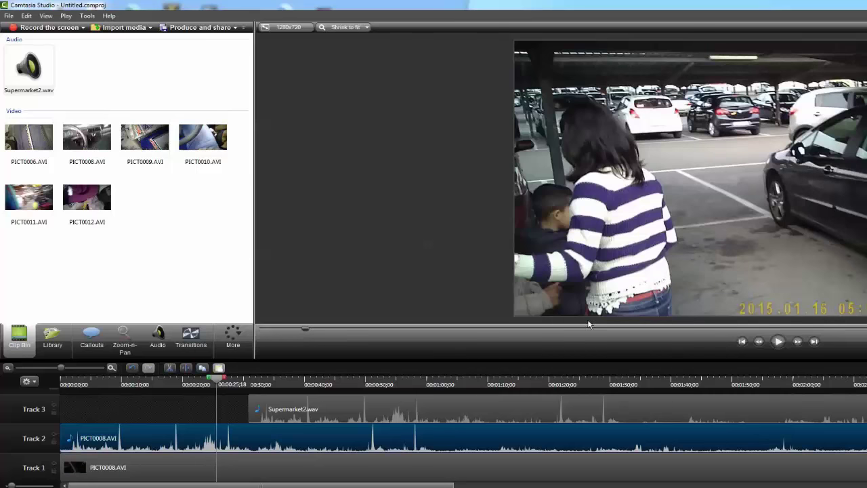
Step: Rewind the Camtasia preview to the start and play a short stretch
{"action": "left_click_drag", "start_coordinate": [216, 384], "coordinate": [62, 384]}
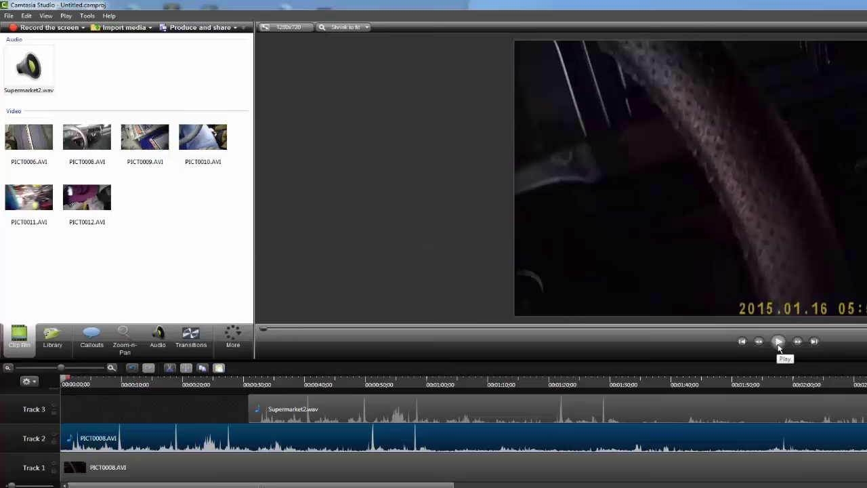
{"action": "left_click", "coordinate": [778, 342]}
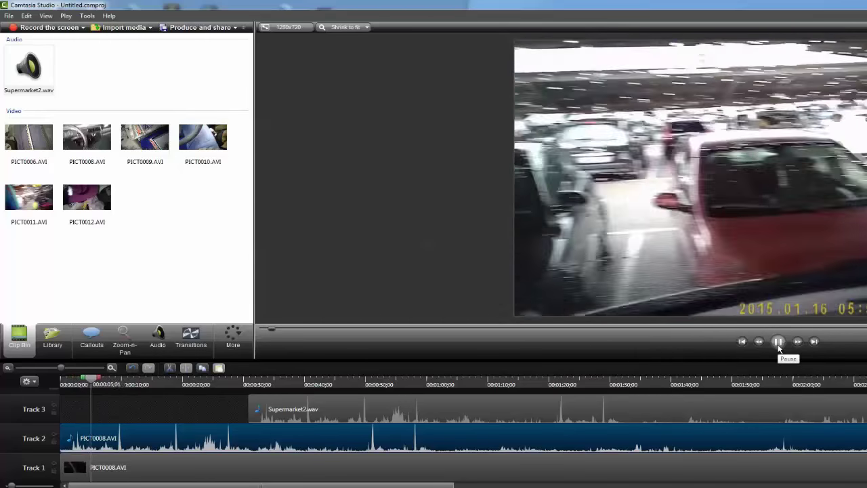
{"action": "left_click", "coordinate": [778, 344]}
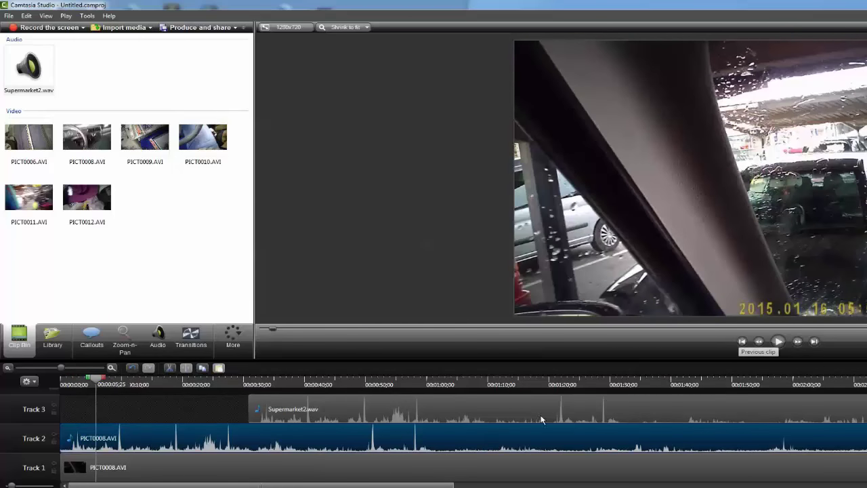
Step: Move Supermarket2.wav to the timeline start, shift PICT0008.AVI audio later, and preview the result
{"action": "mouse_move", "coordinate": [542, 411]}
{"action": "left_click_drag", "start_coordinate": [632, 412], "coordinate": [442, 410]}
{"action": "mouse_move", "coordinate": [291, 448]}
{"action": "left_mouse_down"}
{"action": "mouse_move", "coordinate": [466, 461]}
{"action": "mouse_move", "coordinate": [437, 451]}
{"action": "left_mouse_up"}
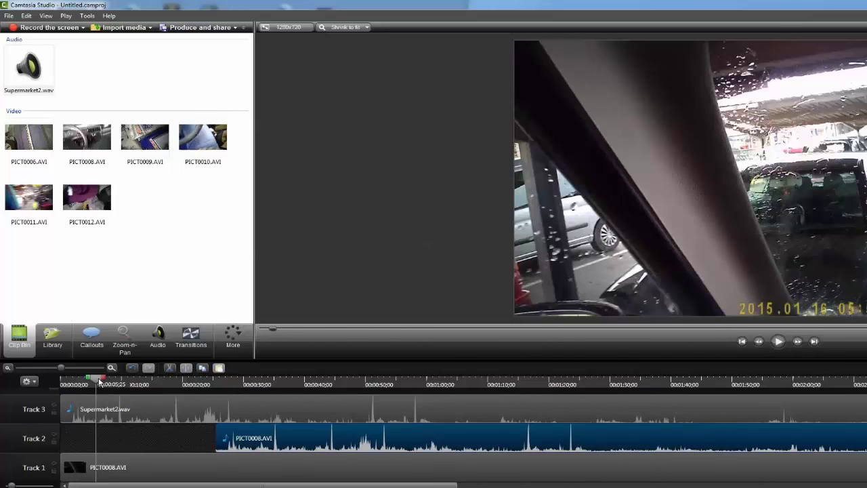
{"action": "left_click_drag", "start_coordinate": [99, 383], "coordinate": [62, 383]}
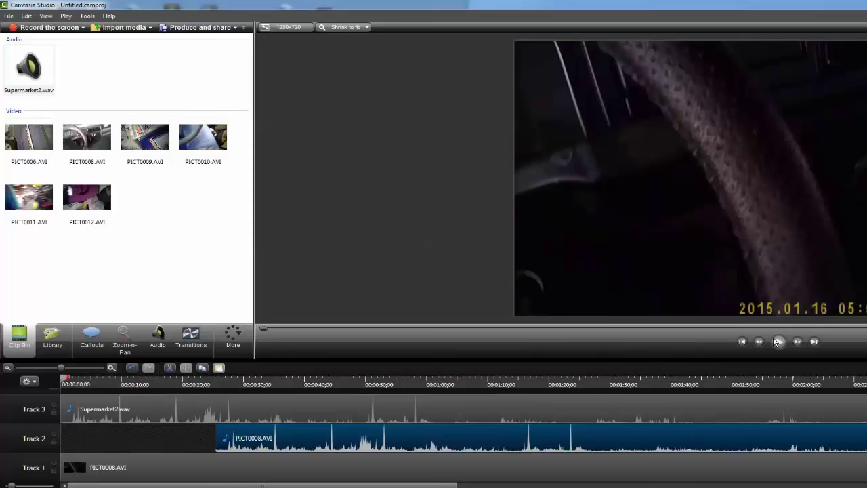
{"action": "left_click", "coordinate": [778, 341]}
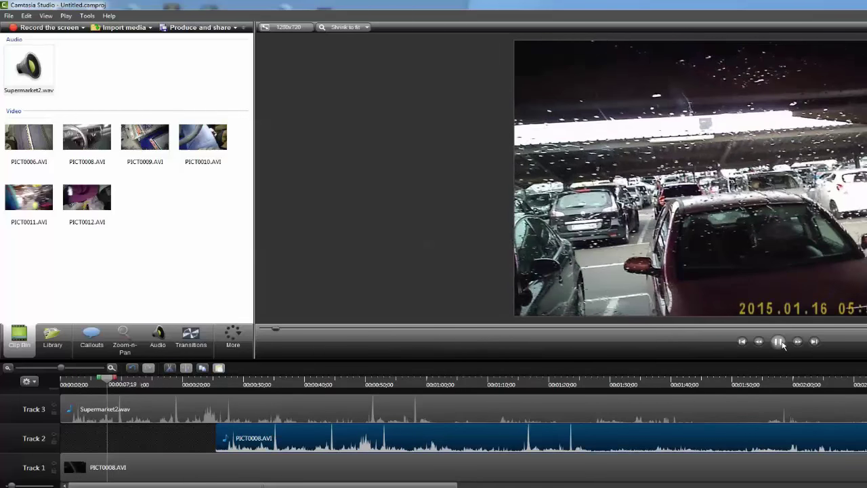
{"action": "left_click", "coordinate": [780, 343]}
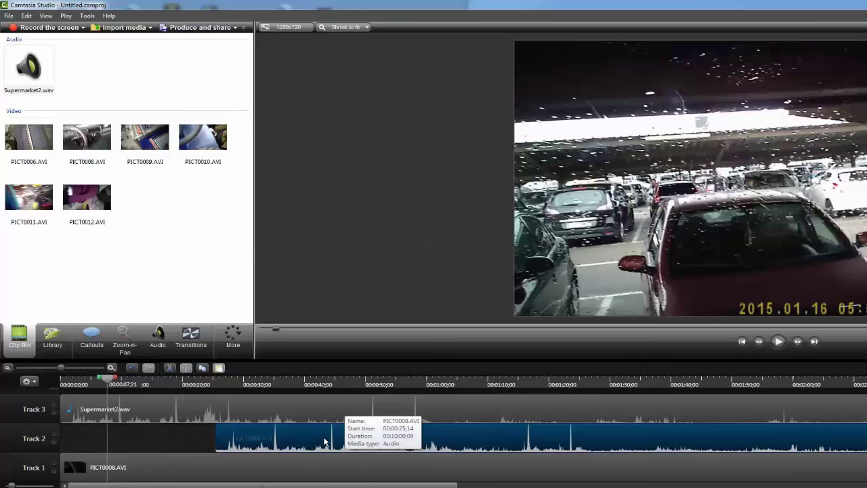
Step: Drag the PICT0008.AVI audio back to 0:00 and check the Track 1 clip's context menu
{"action": "left_click_drag", "start_coordinate": [327, 440], "coordinate": [114, 441]}
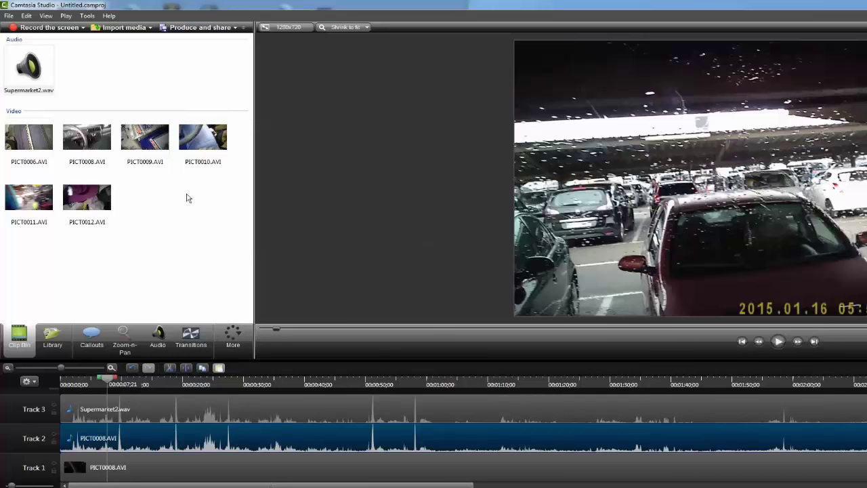
{"action": "right_click", "coordinate": [164, 470]}
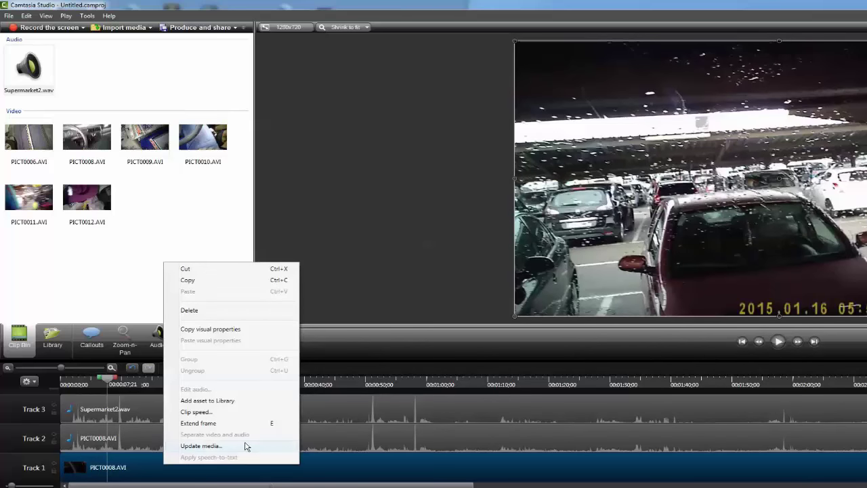
{"action": "right_click", "coordinate": [361, 475]}
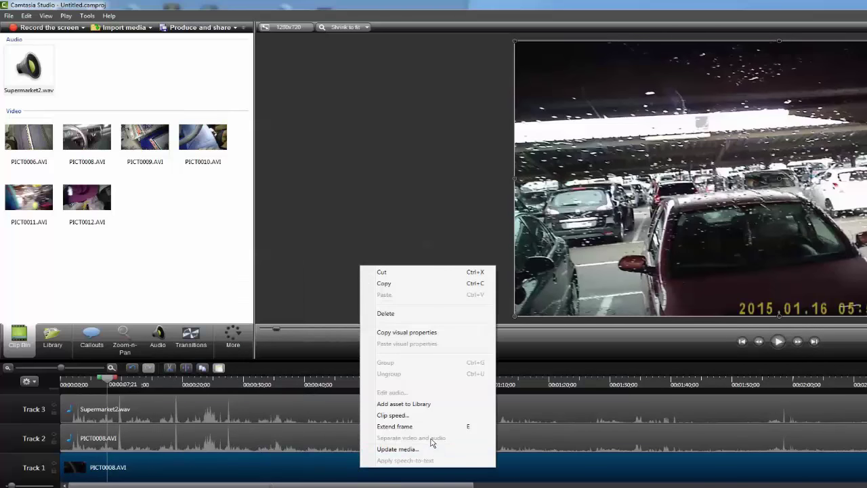
{"action": "left_click", "coordinate": [194, 449]}
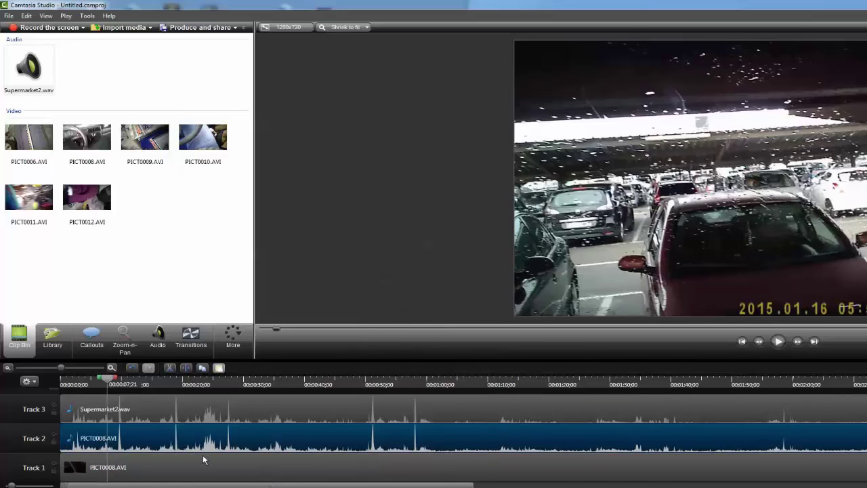
Step: Start Produce and share and review the output format presets
{"action": "left_click", "coordinate": [8, 15]}
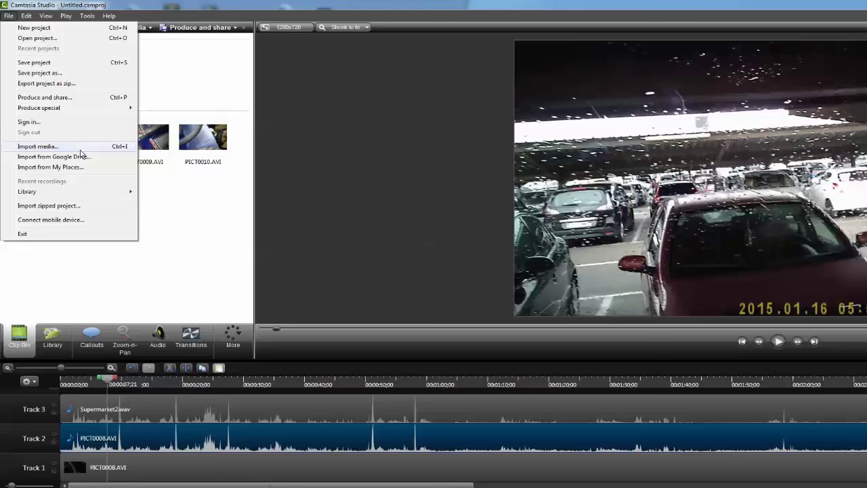
{"action": "left_click", "coordinate": [73, 97]}
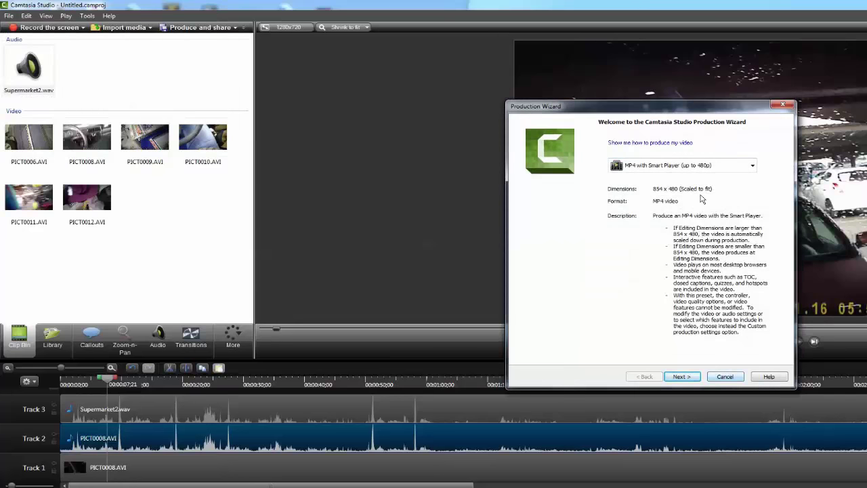
{"action": "left_click", "coordinate": [703, 166]}
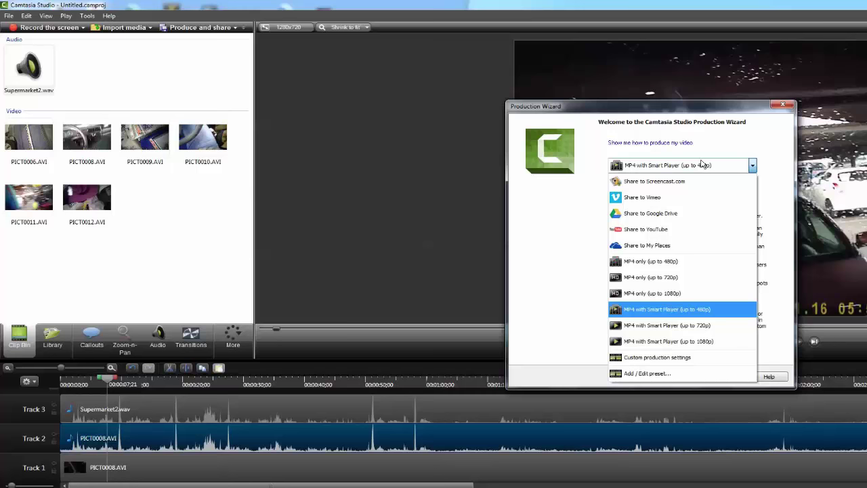
{"action": "left_click", "coordinate": [559, 264]}
Step: Cancel the Production Wizard and export the project's audio via Produce special > Export audio as
{"action": "left_click", "coordinate": [785, 106]}
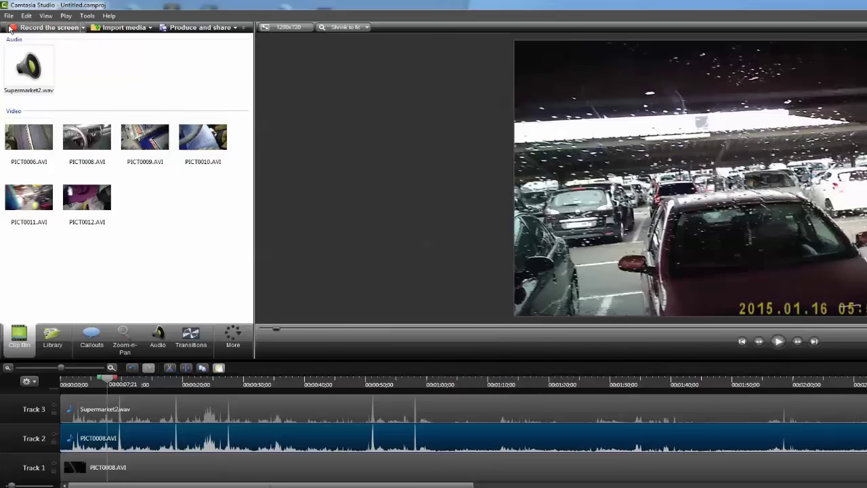
{"action": "left_click", "coordinate": [8, 16]}
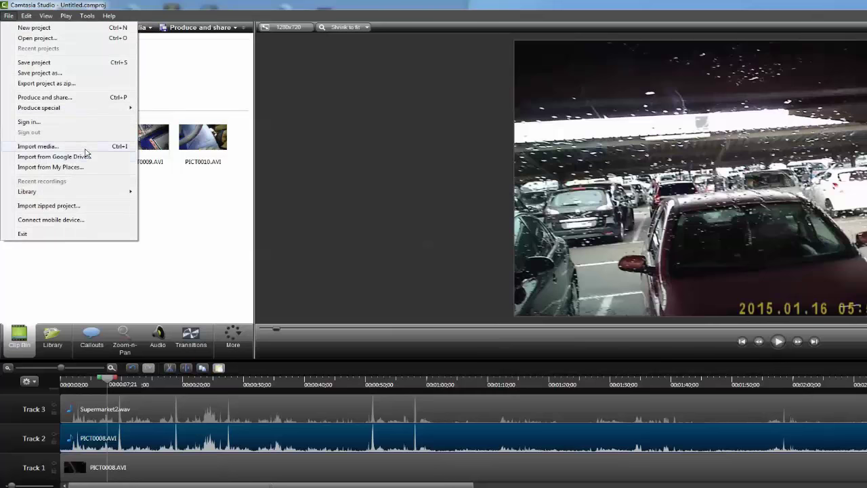
{"action": "mouse_move", "coordinate": [38, 108]}
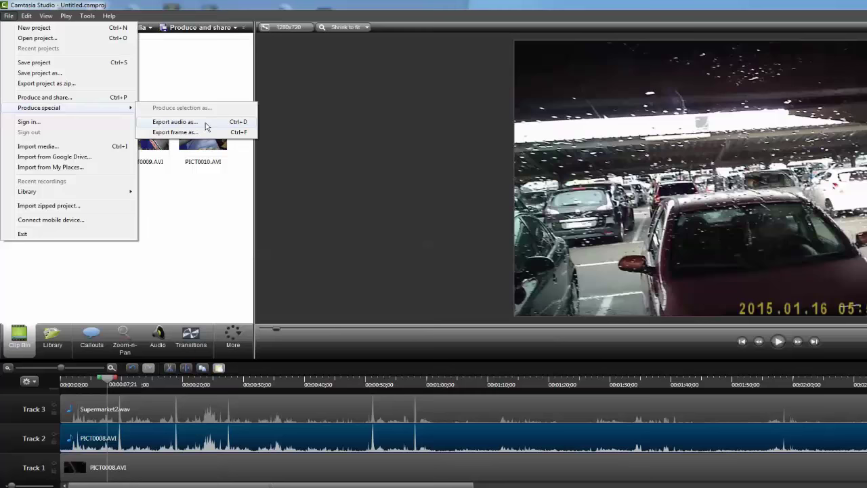
{"action": "left_click", "coordinate": [360, 116]}
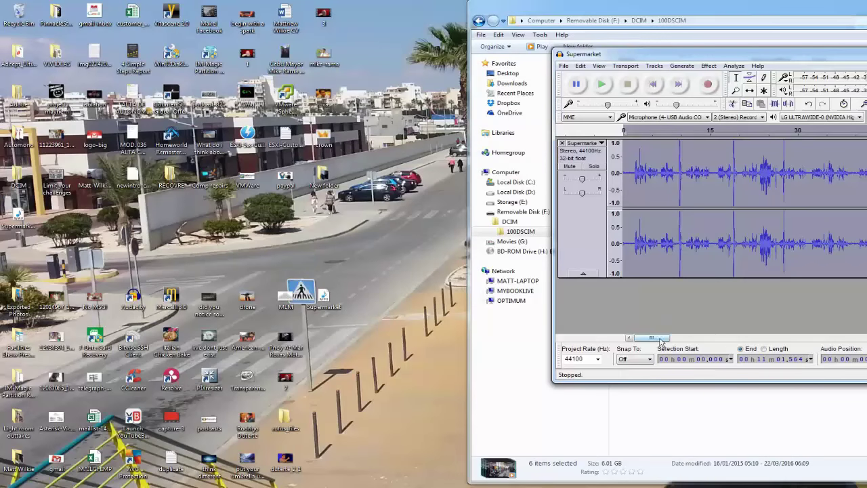
Step: Close the Supermarket project with Ctrl+W, backing out of Save Project As and discarding changes
{"action": "left_click", "coordinate": [656, 159]}
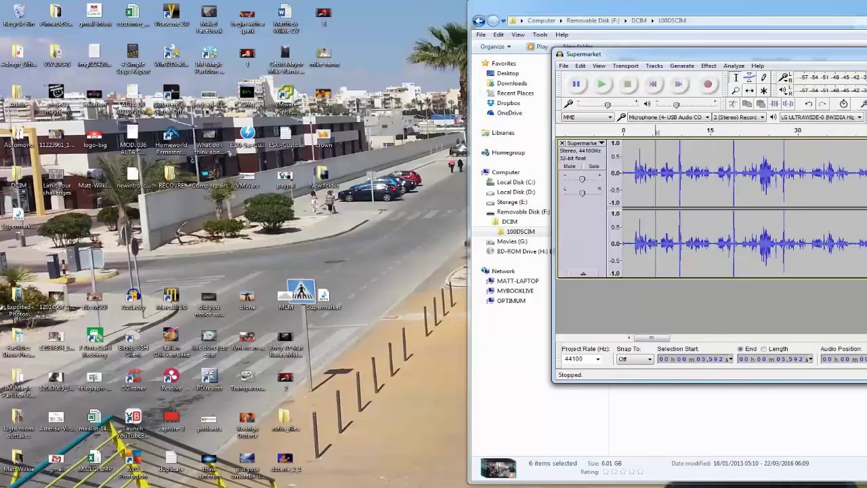
{"action": "key", "text": "ctrl+w"}
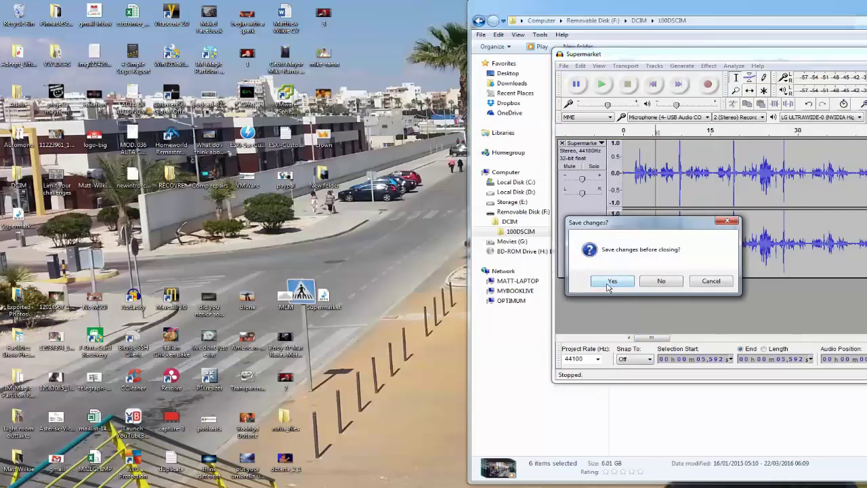
{"action": "left_click", "coordinate": [613, 285]}
{"action": "left_click", "coordinate": [799, 241]}
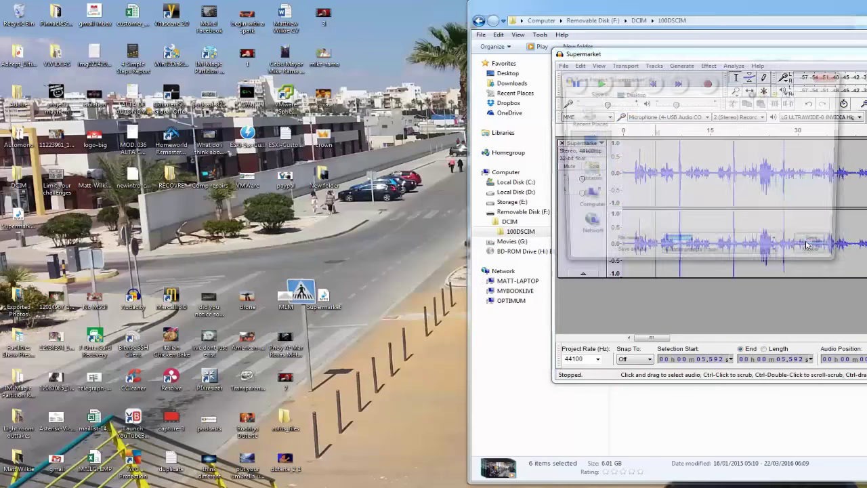
{"action": "left_click", "coordinate": [819, 258]}
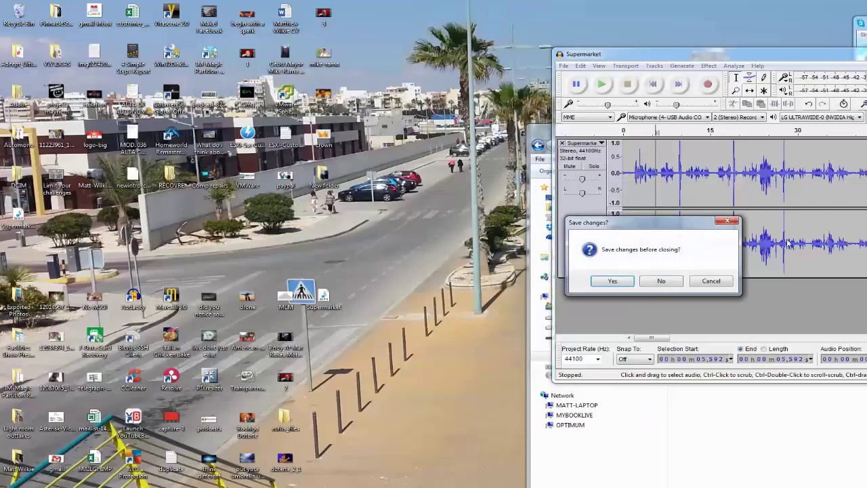
{"action": "left_click", "coordinate": [671, 285]}
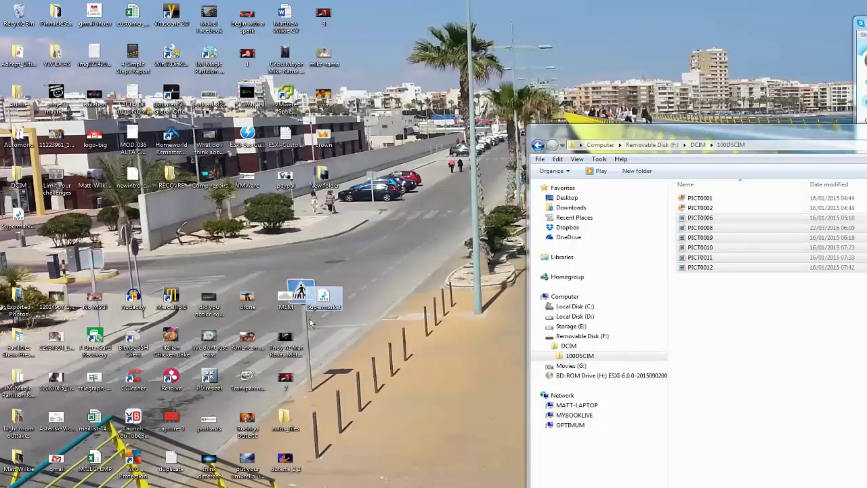
Step: Search 'audacity' in the Start menu and launch it
{"action": "key", "text": "super"}
{"action": "type", "text": "audi"}
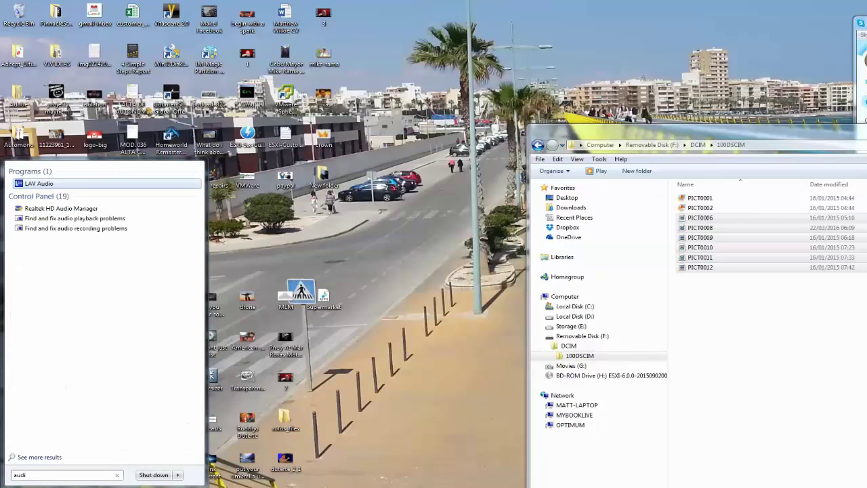
{"action": "key", "text": "BackSpace"}
{"action": "type", "text": "a"}
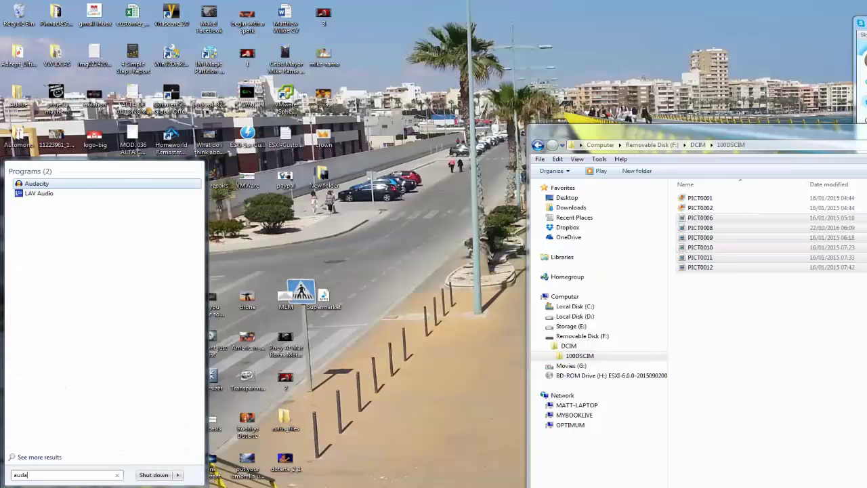
{"action": "key", "text": "Return"}
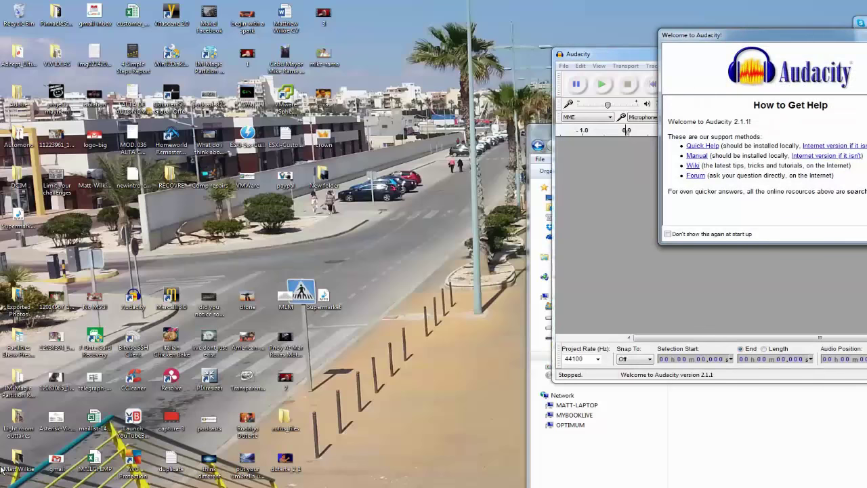
Step: Dismiss the welcome screen, drop Supermarket.mp3 into Audacity, and move the window left
{"action": "left_click", "coordinate": [617, 237]}
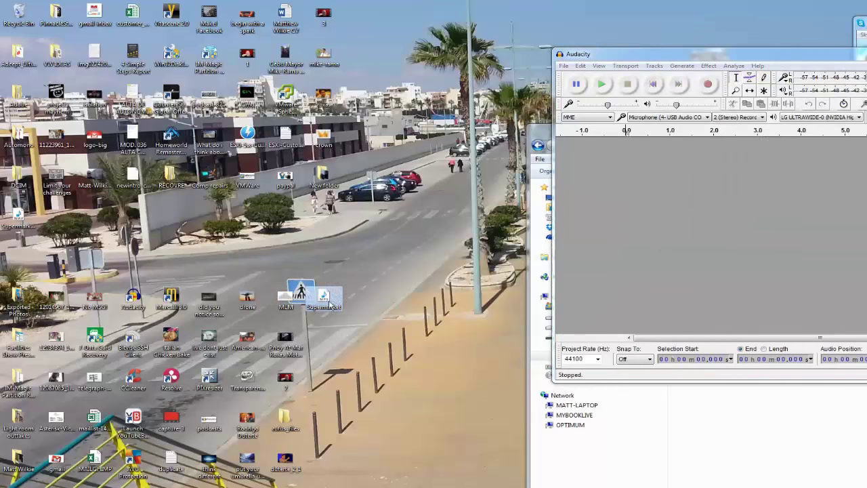
{"action": "left_click_drag", "start_coordinate": [656, 251], "coordinate": [656, 251]}
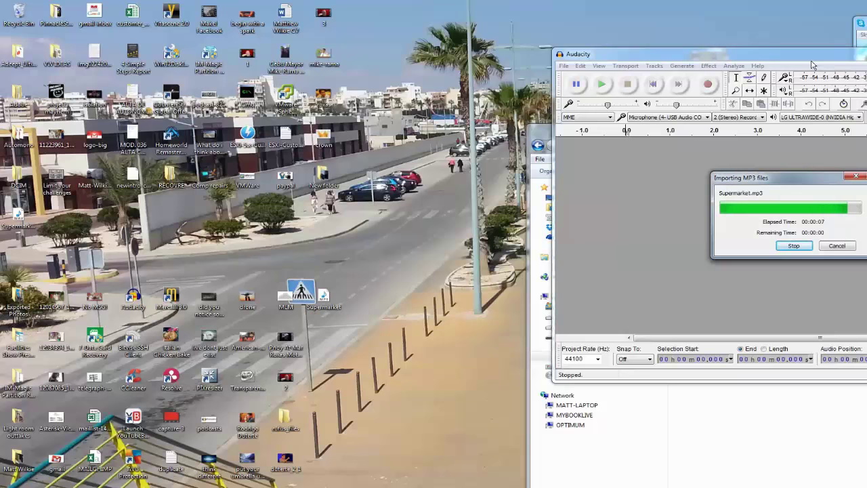
{"action": "left_click_drag", "start_coordinate": [803, 59], "coordinate": [443, 51]}
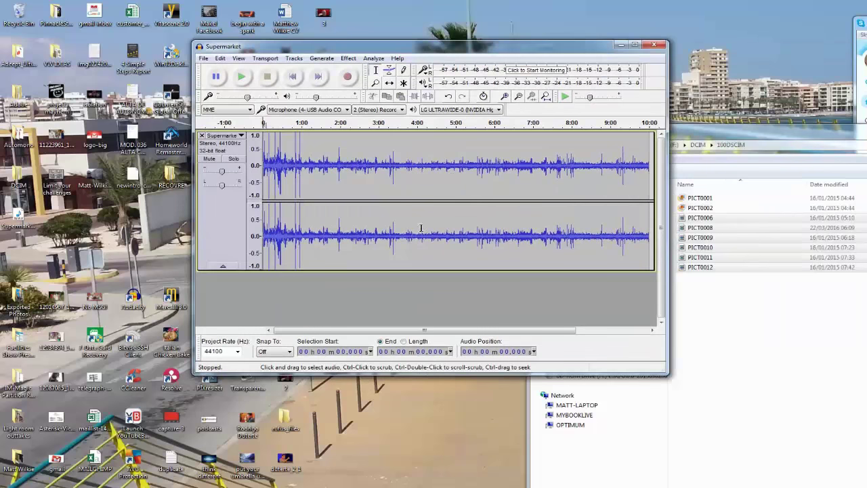
Step: Play the imported Supermarket track briefly, then zoom in on its start
{"action": "left_click", "coordinate": [242, 79]}
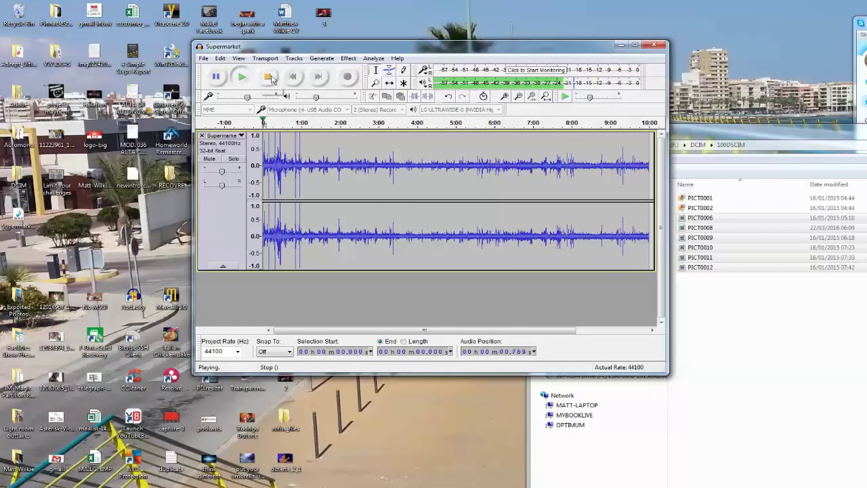
{"action": "left_click", "coordinate": [242, 78]}
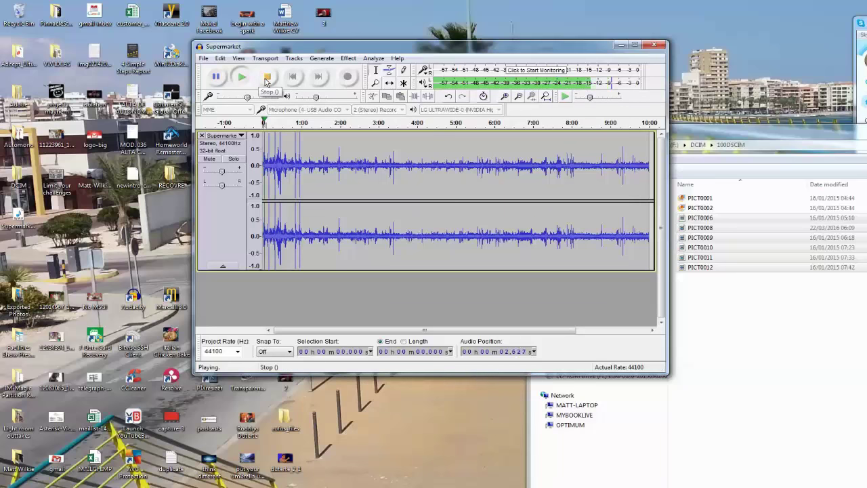
{"action": "left_click", "coordinate": [267, 78]}
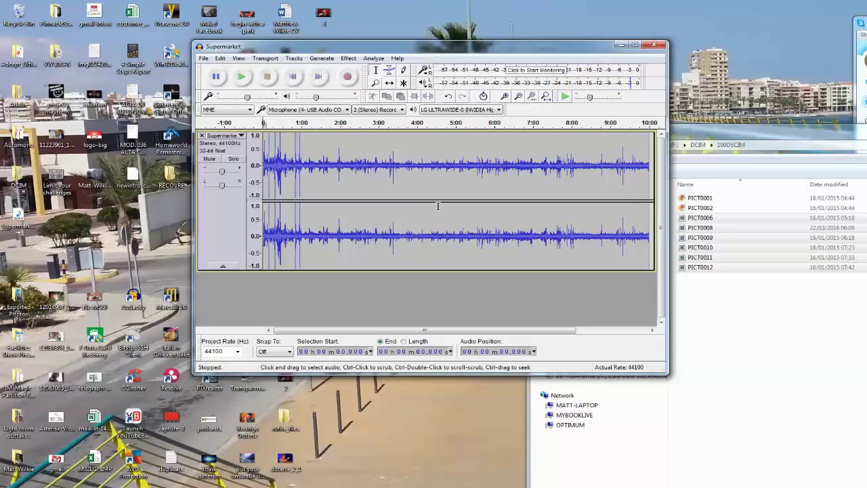
{"action": "scroll", "coordinate": [380, 177], "scroll_direction": "up", "scroll_amount": 1, "text": "ctrl"}
{"action": "scroll", "coordinate": [379, 176], "scroll_direction": "up", "scroll_amount": 1, "text": "ctrl"}
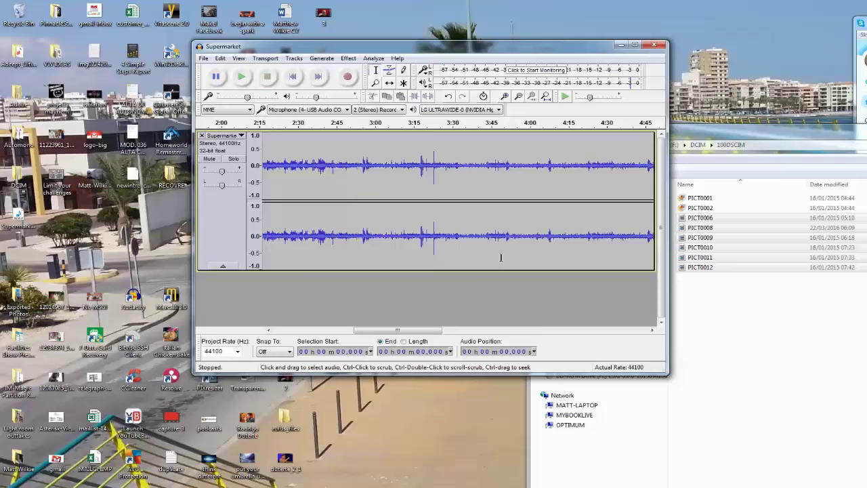
{"action": "left_click_drag", "start_coordinate": [390, 331], "coordinate": [274, 331]}
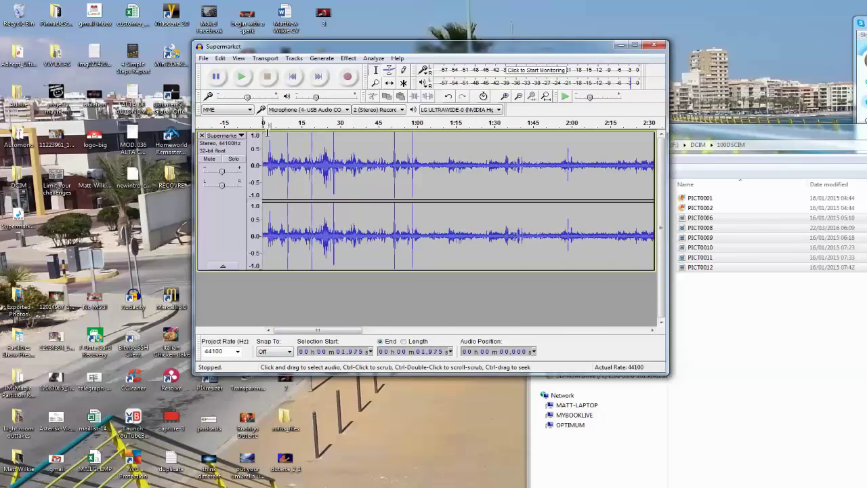
Step: Audition the opening seconds, then select the 0–2 s stretch of background hiss
{"action": "left_click", "coordinate": [268, 133]}
{"action": "left_click", "coordinate": [274, 129]}
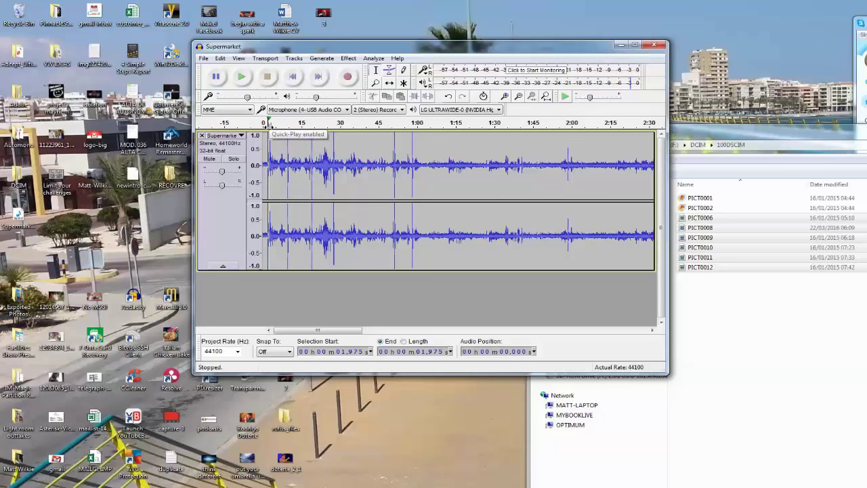
{"action": "left_click", "coordinate": [269, 124]}
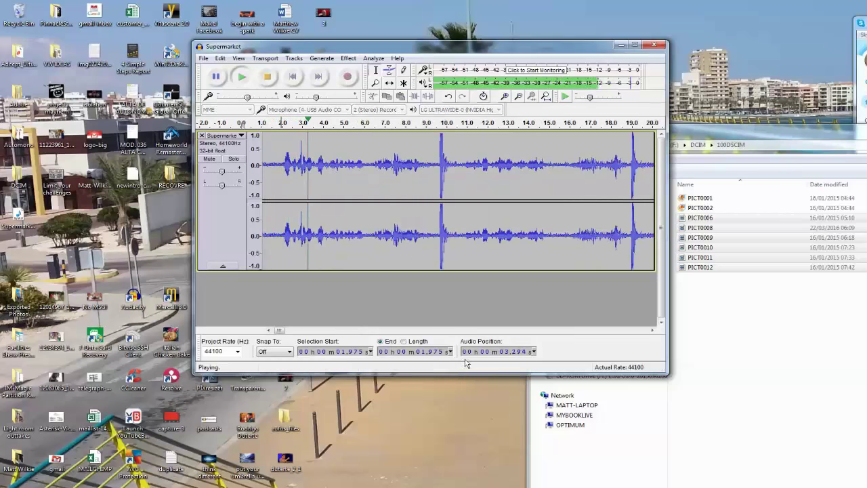
{"action": "left_click", "coordinate": [268, 78]}
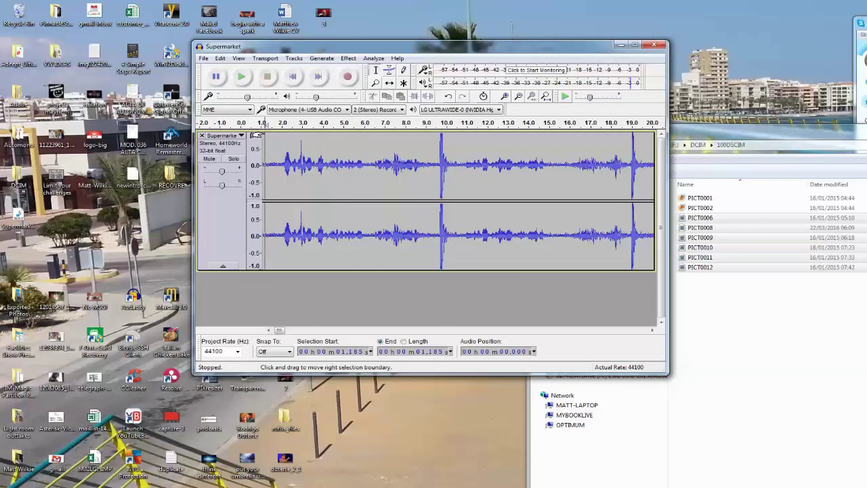
{"action": "left_click", "coordinate": [266, 133]}
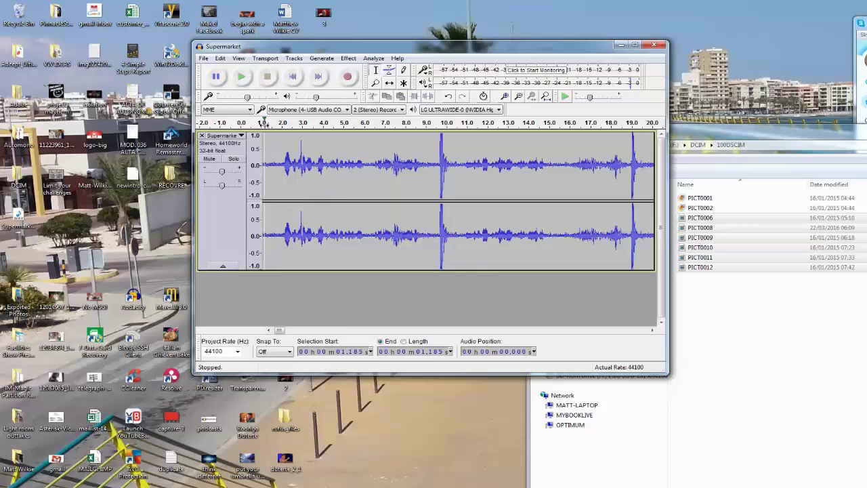
{"action": "left_click", "coordinate": [262, 122]}
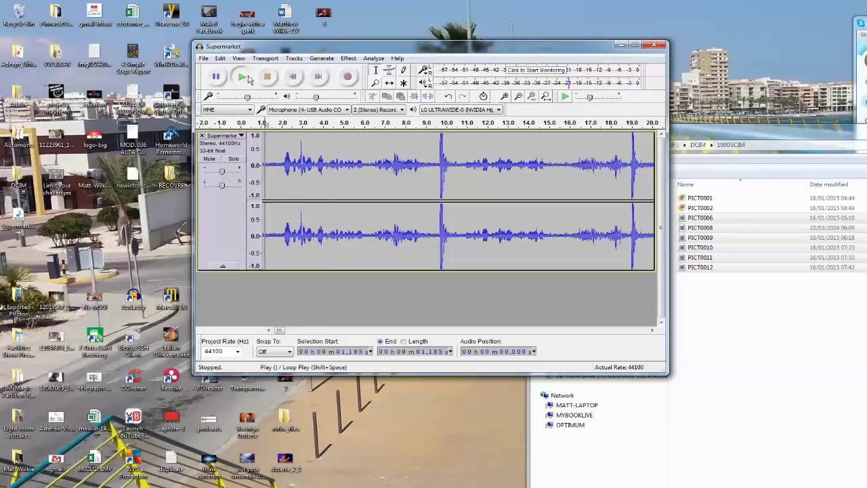
{"action": "left_click", "coordinate": [249, 79]}
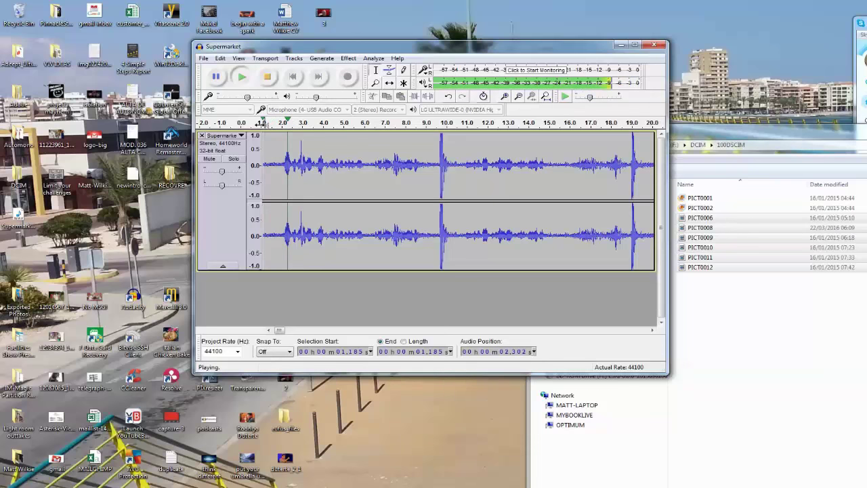
{"action": "left_click", "coordinate": [269, 123]}
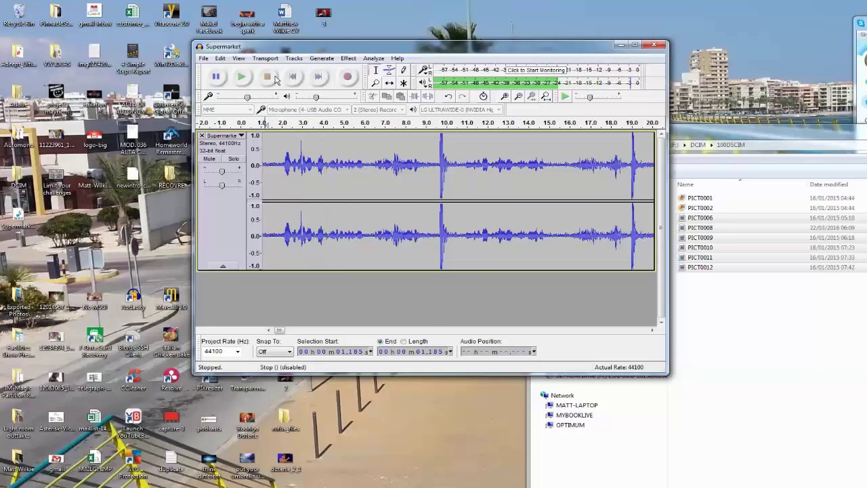
{"action": "left_click_drag", "start_coordinate": [282, 167], "coordinate": [221, 170]}
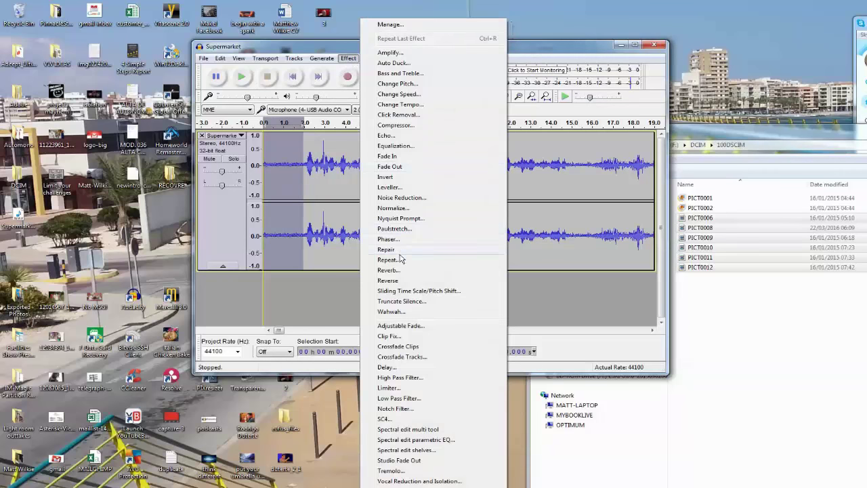
Step: Get a Noise Reduction profile from the selected hiss, then select the whole track with Ctrl+A
{"action": "left_click", "coordinate": [442, 198]}
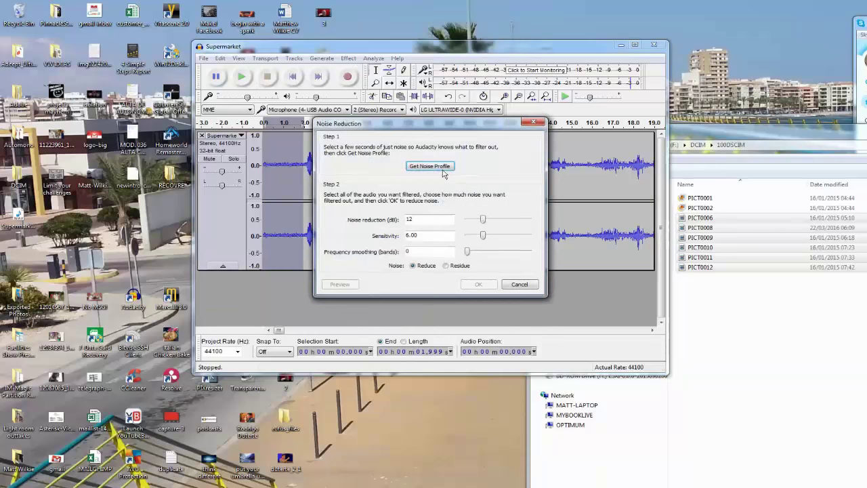
{"action": "left_click", "coordinate": [442, 168]}
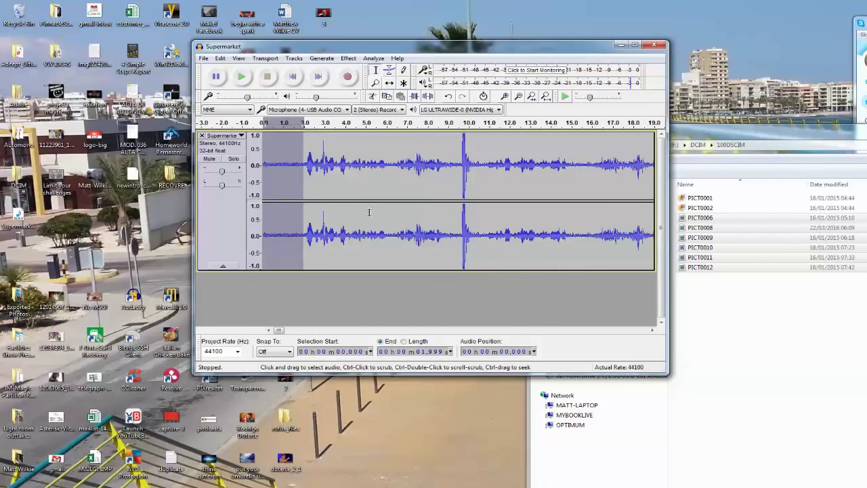
{"action": "left_click", "coordinate": [294, 174]}
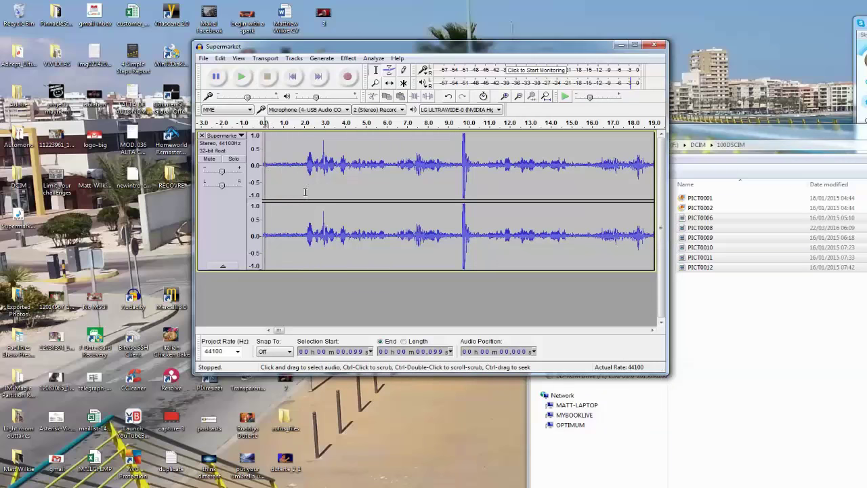
{"action": "key", "text": "ctrl+a"}
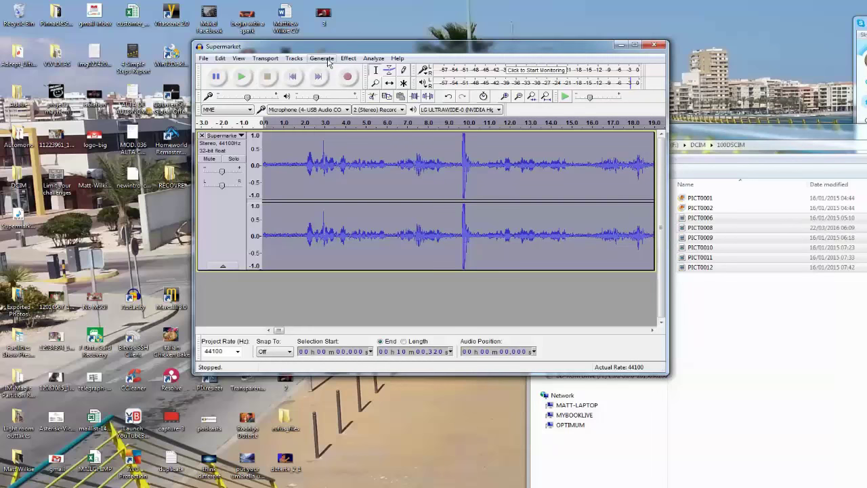
Step: Apply Repeat Noise Reduction from the Effect menu to the whole Supermarket track
{"action": "left_click", "coordinate": [348, 58]}
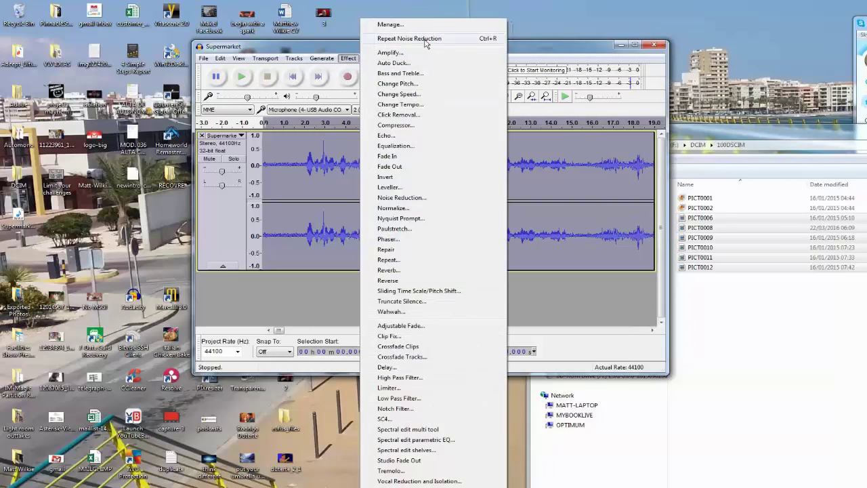
{"action": "left_click", "coordinate": [437, 39]}
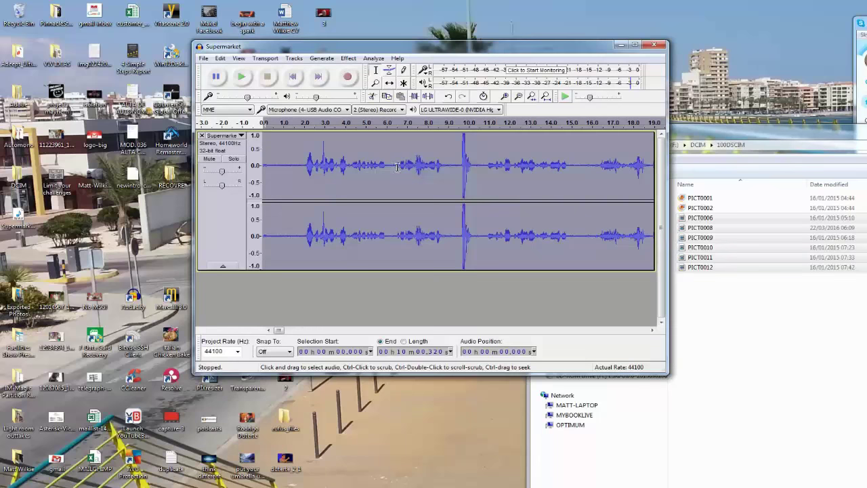
{"action": "left_click", "coordinate": [296, 135]}
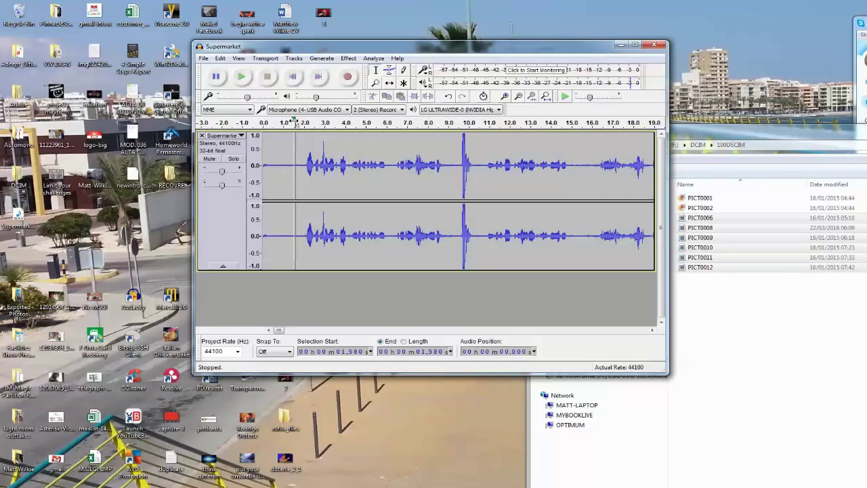
{"action": "key", "text": "space"}
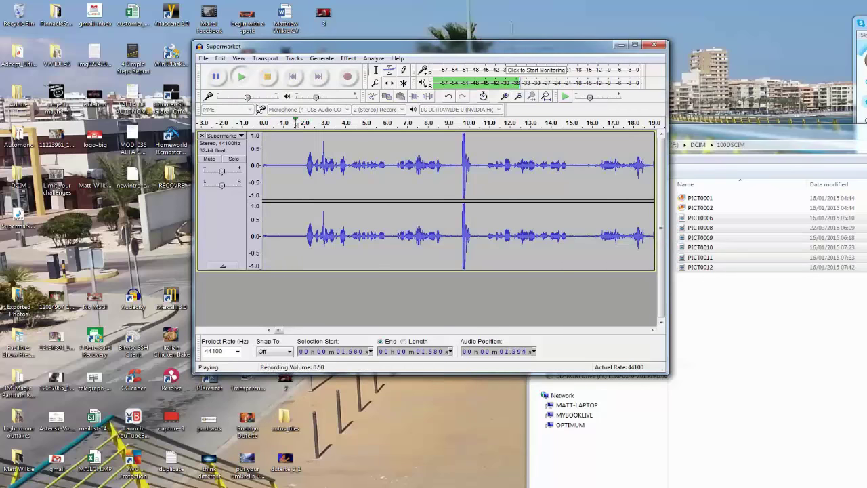
{"action": "left_click_drag", "start_coordinate": [269, 134], "coordinate": [262, 135]}
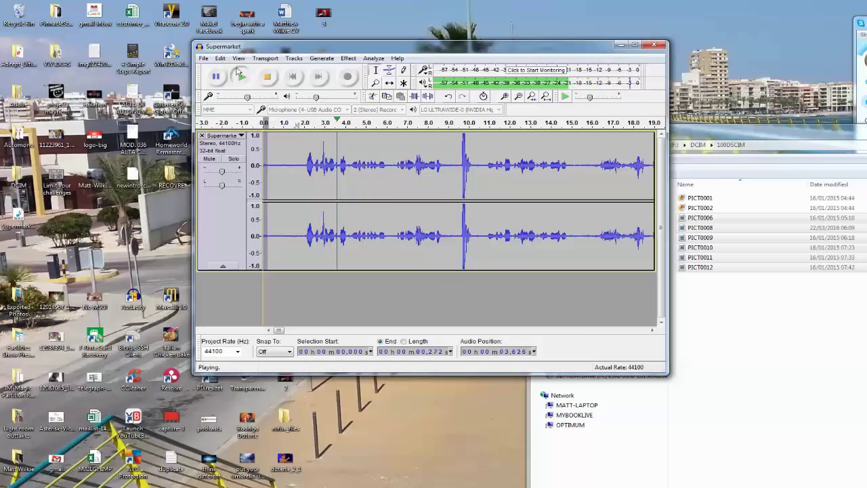
{"action": "left_click", "coordinate": [239, 77]}
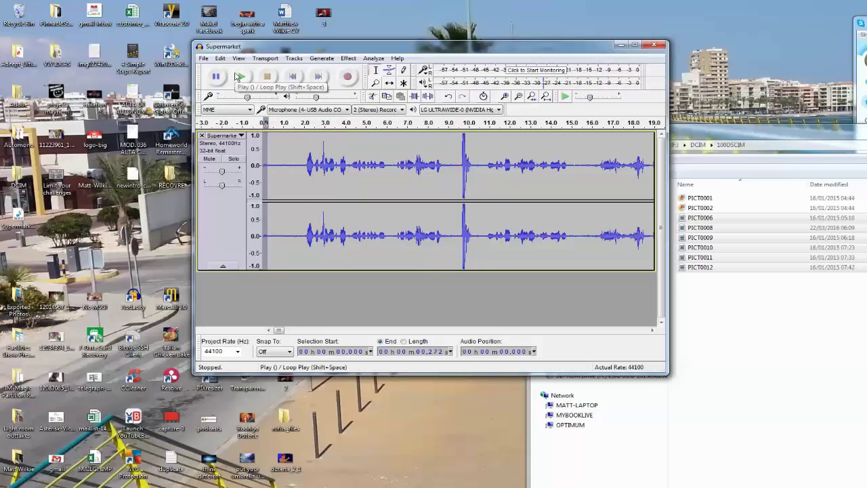
{"action": "left_click", "coordinate": [265, 122]}
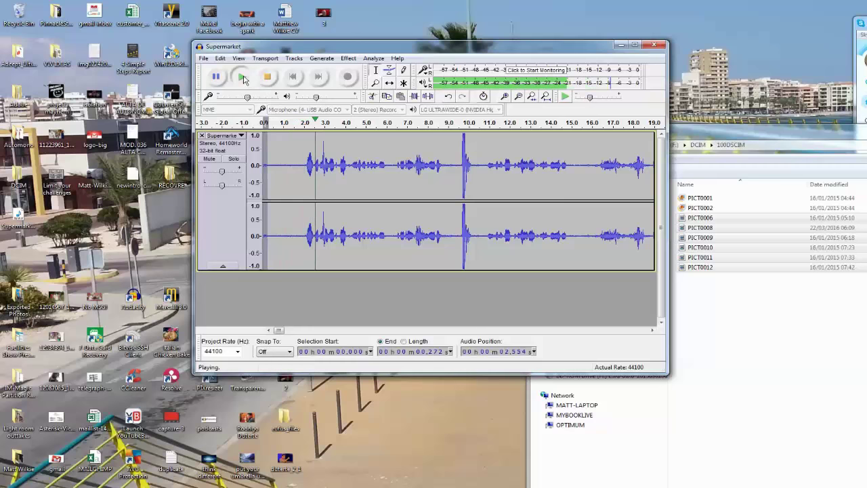
{"action": "left_click", "coordinate": [244, 79]}
{"action": "left_click", "coordinate": [244, 78]}
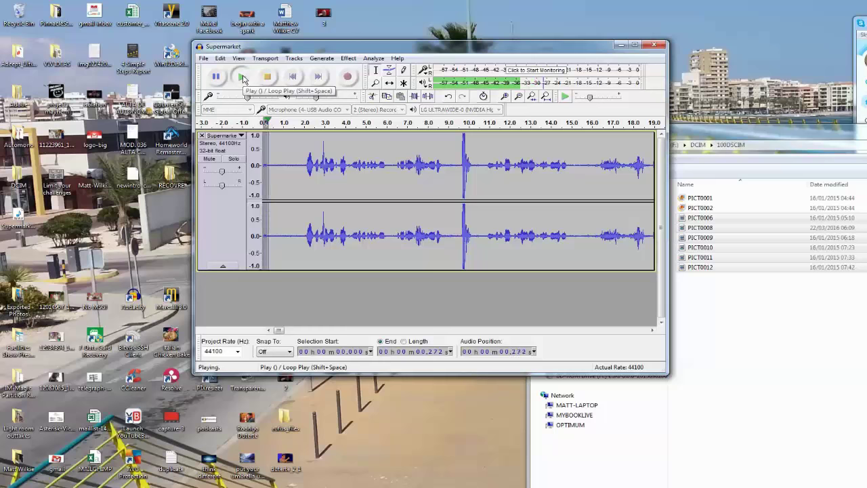
{"action": "left_click", "coordinate": [277, 123]}
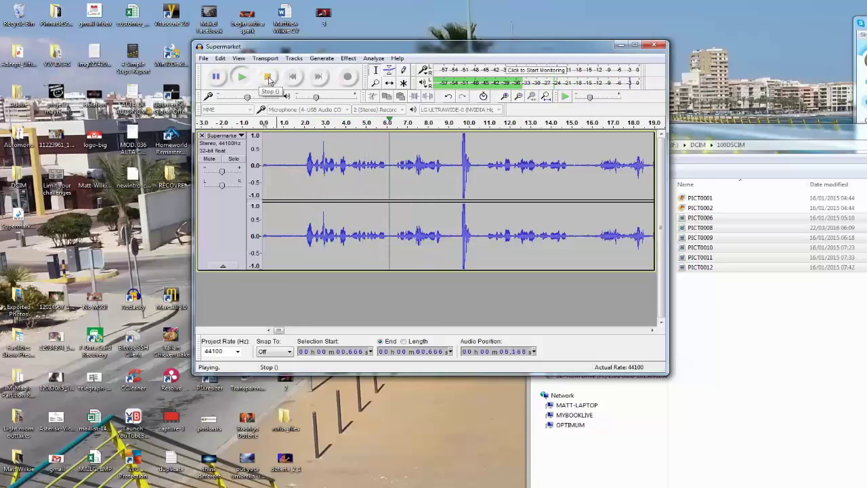
{"action": "left_click", "coordinate": [269, 79]}
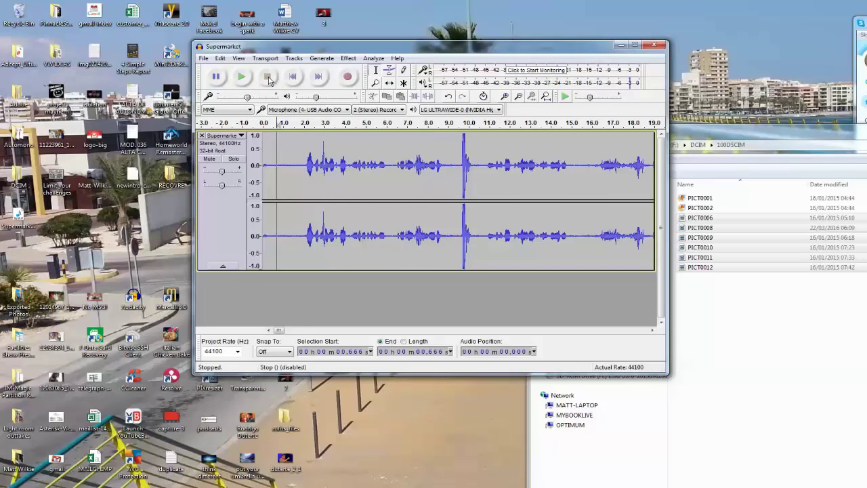
Step: Open Export Audio and confirm the 32-bit float WAV format
{"action": "left_click", "coordinate": [203, 58]}
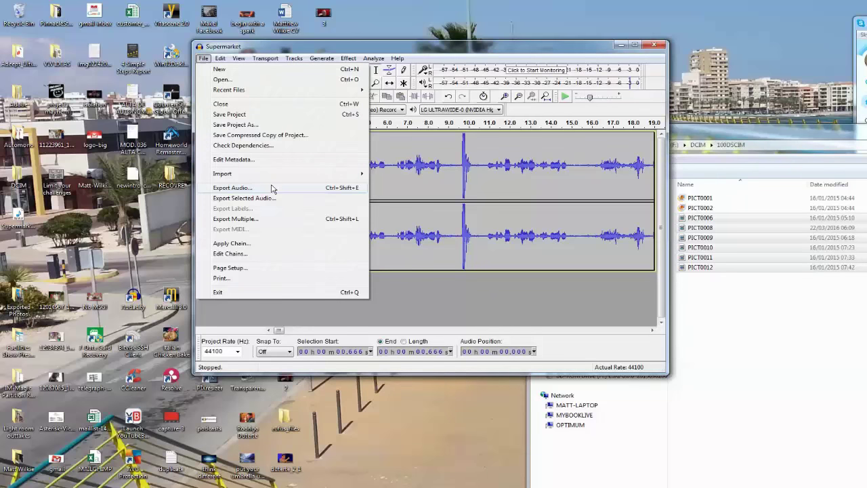
{"action": "left_click", "coordinate": [272, 189]}
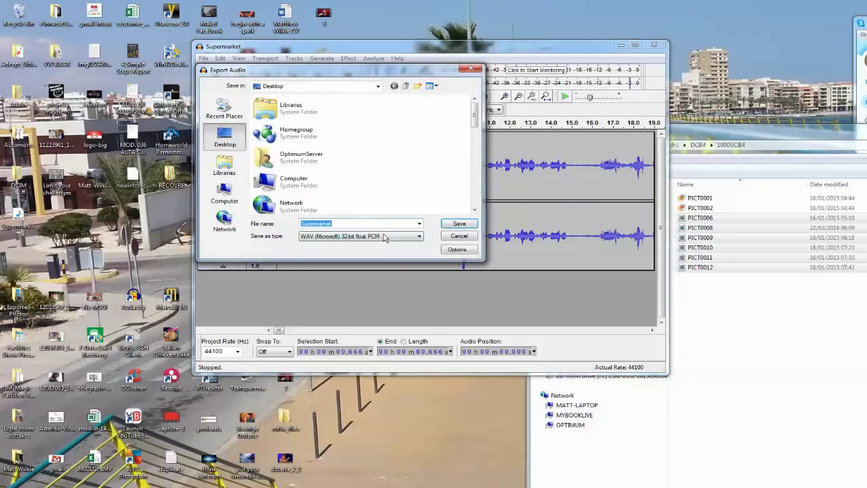
{"action": "left_click", "coordinate": [369, 238]}
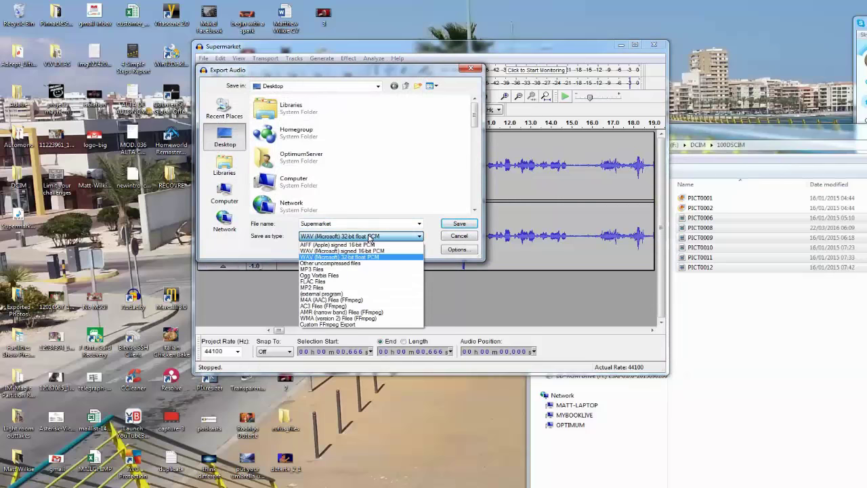
{"action": "left_click", "coordinate": [352, 257]}
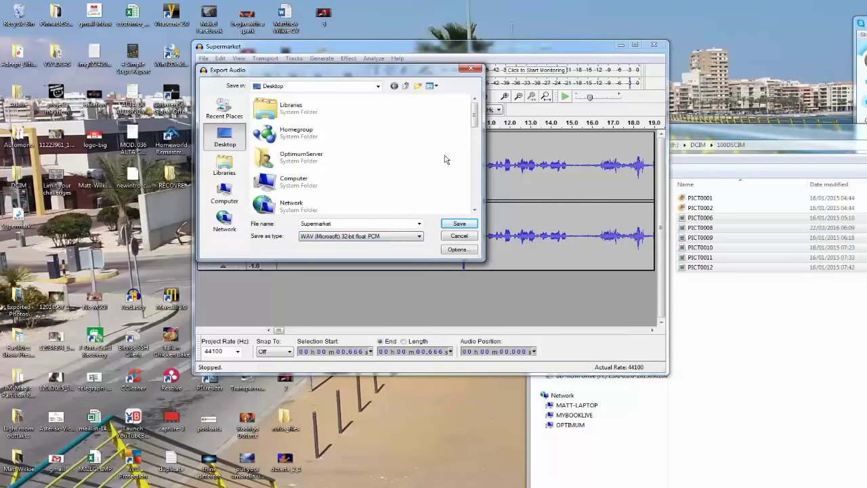
Step: Cancel the export and close Audacity without saving the project
{"action": "left_click", "coordinate": [460, 236]}
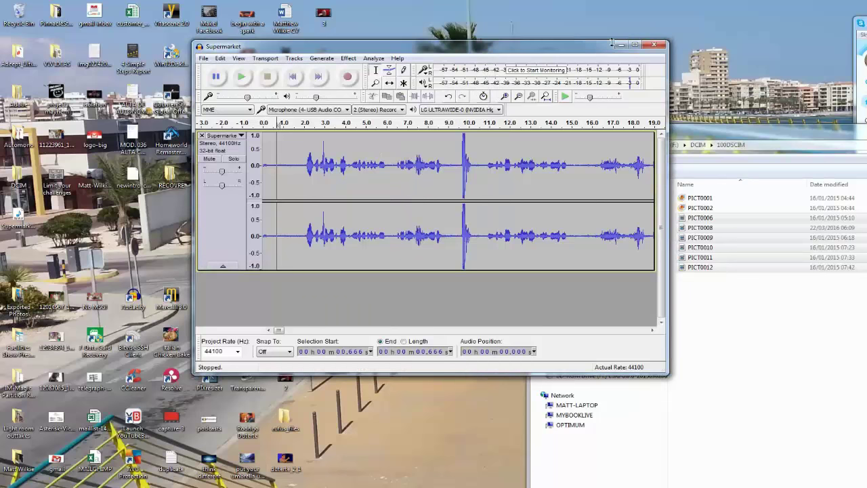
{"action": "left_click", "coordinate": [652, 45]}
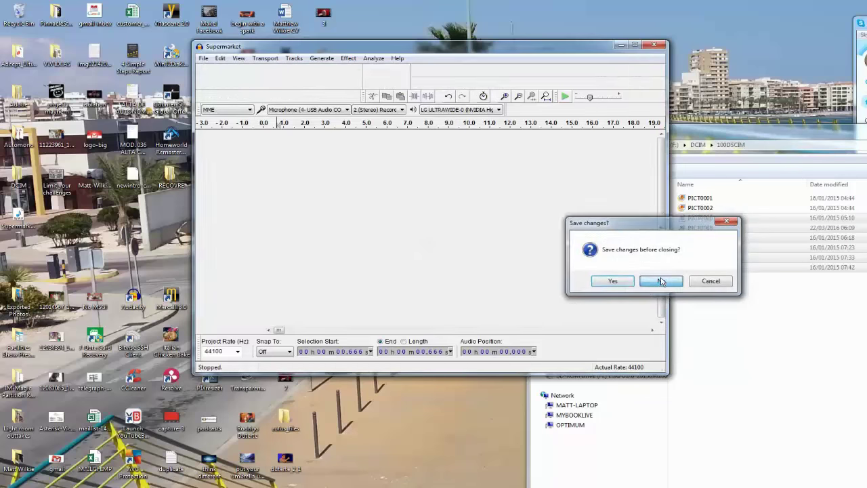
{"action": "left_click", "coordinate": [650, 282]}
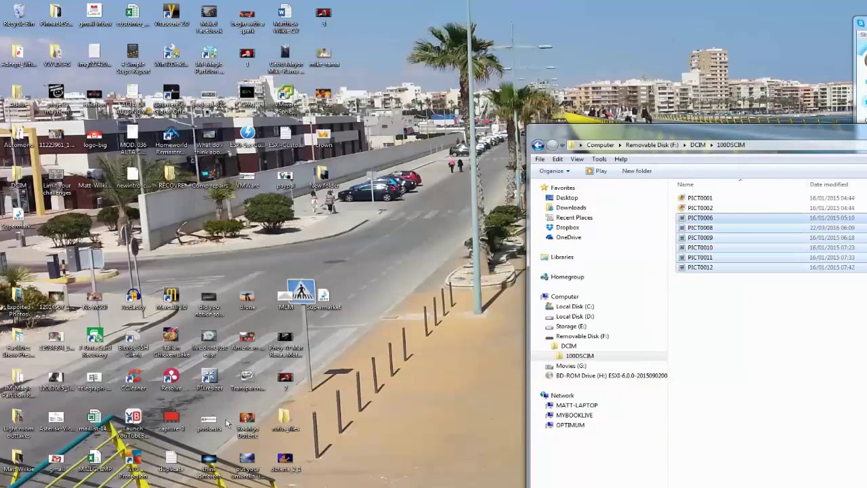
{"action": "mouse_move", "coordinate": [76, 458]}
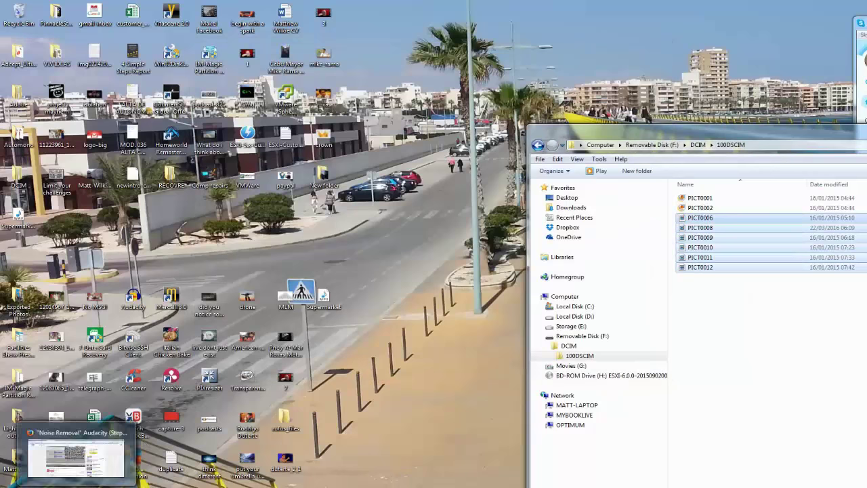
Step: Delete PICT0008.AVI's audio from Track 2, move Supermarket2.wav onto Track 2, rewind playhead to 0
{"action": "left_click", "coordinate": [242, 454]}
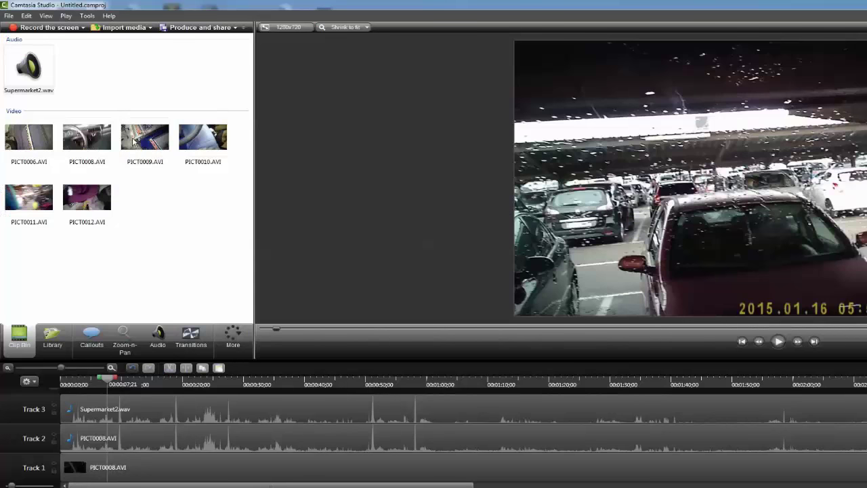
{"action": "left_click", "coordinate": [40, 71]}
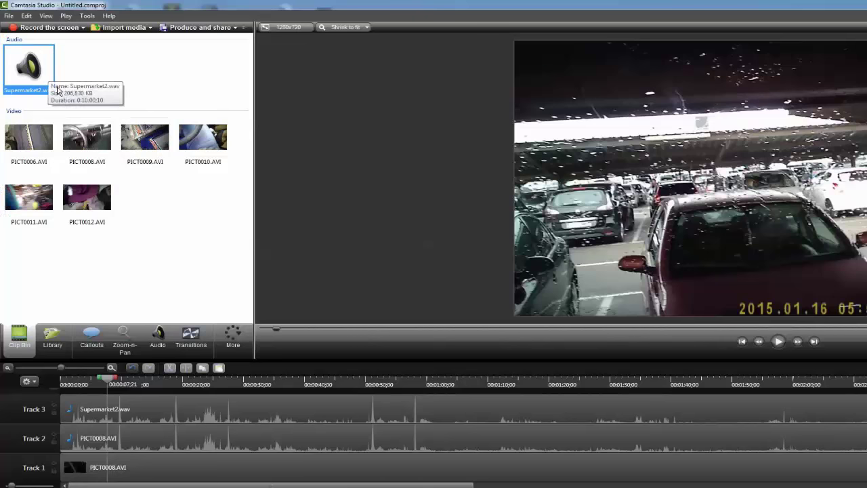
{"action": "left_click", "coordinate": [140, 434]}
{"action": "right_click", "coordinate": [143, 432]}
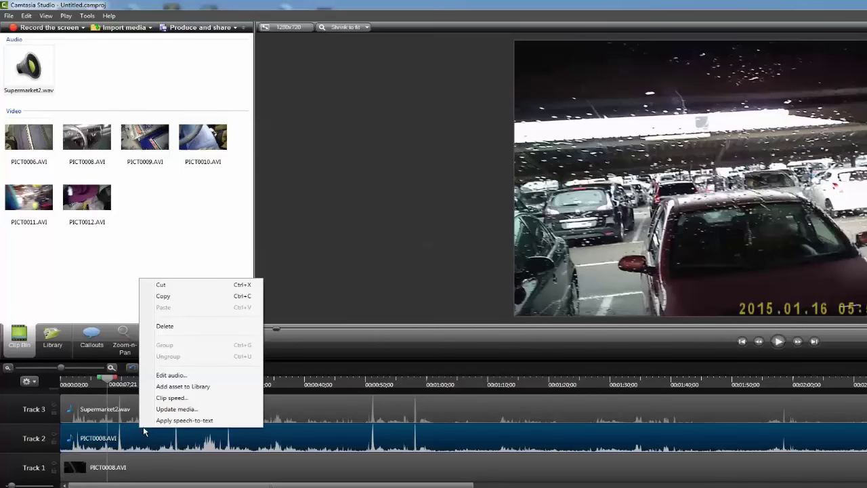
{"action": "left_click", "coordinate": [165, 326]}
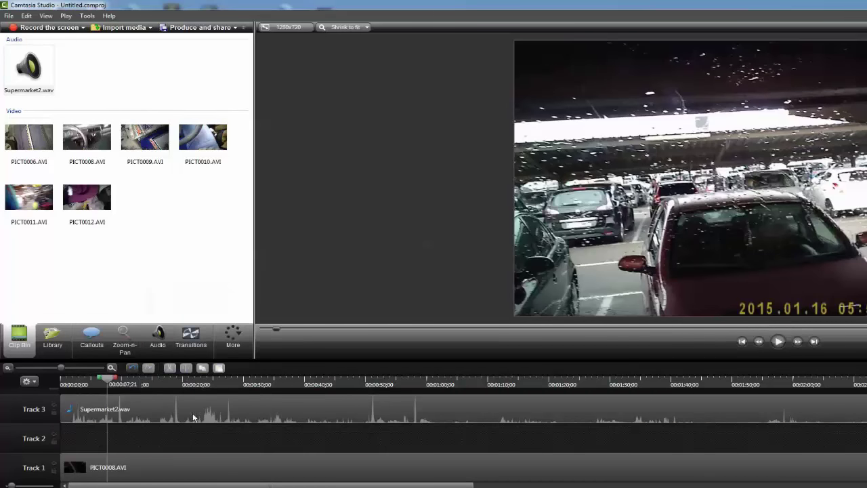
{"action": "left_click_drag", "start_coordinate": [193, 415], "coordinate": [190, 442]}
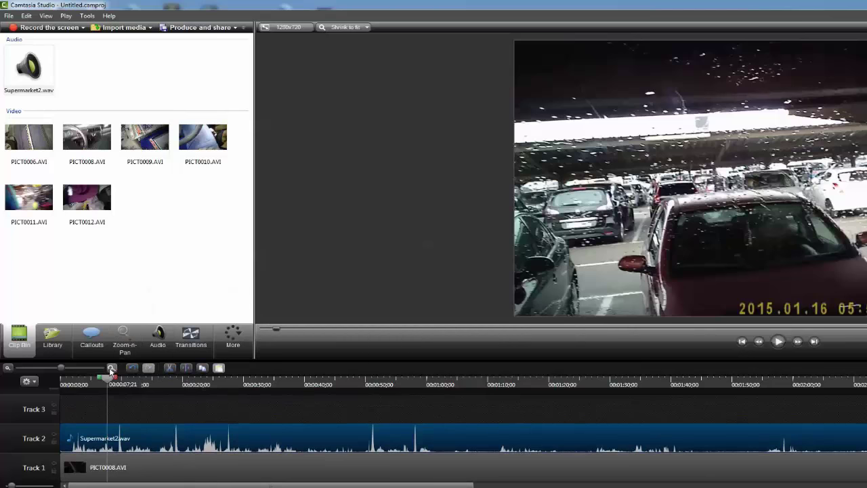
{"action": "left_click_drag", "start_coordinate": [110, 377], "coordinate": [64, 380]}
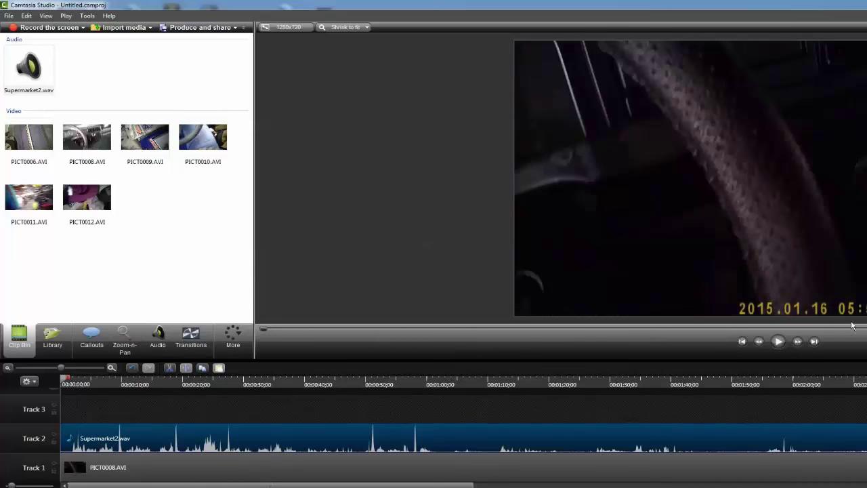